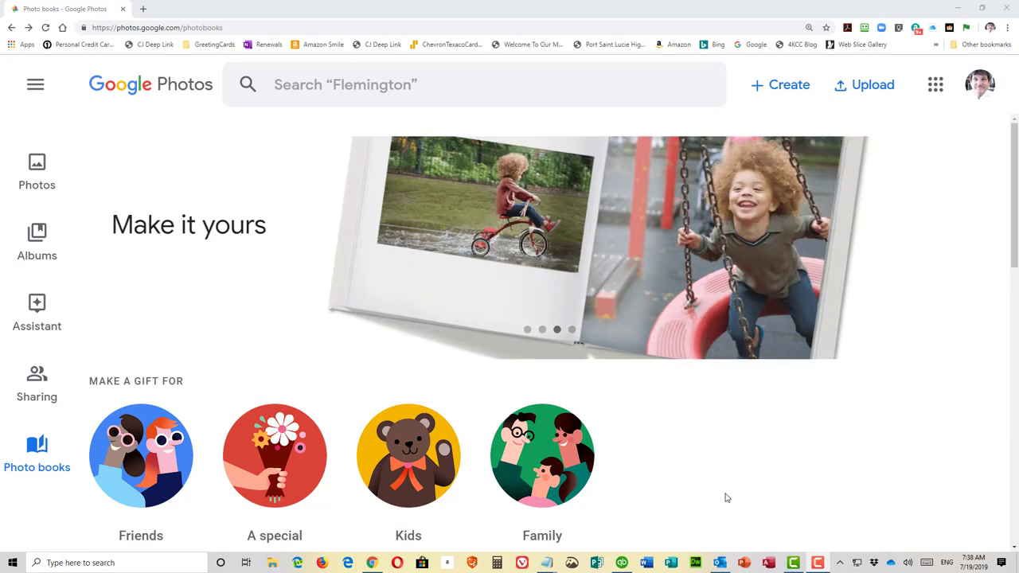
- Open the suggested photo book "Trip to Readington Township" for editing
scroll(547, 445, down, 2)
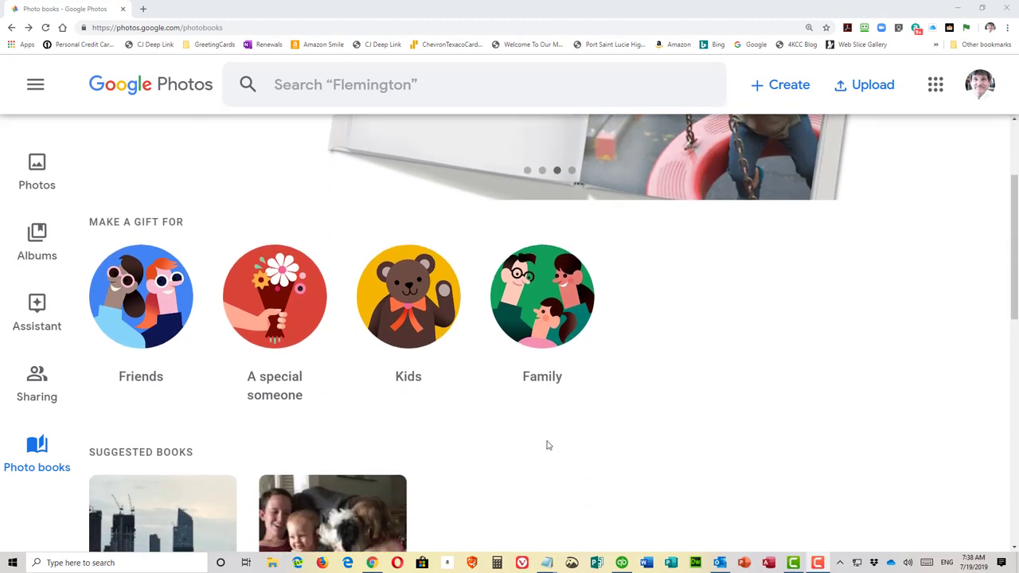
scroll(546, 442, down, 2)
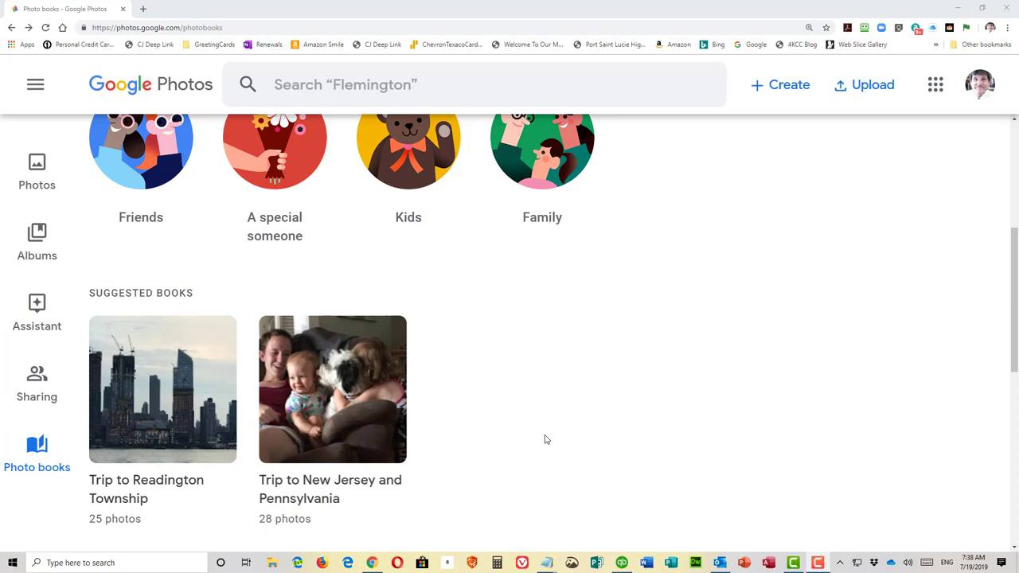
scroll(161, 275, down, 1)
scroll(161, 275, down, 1)
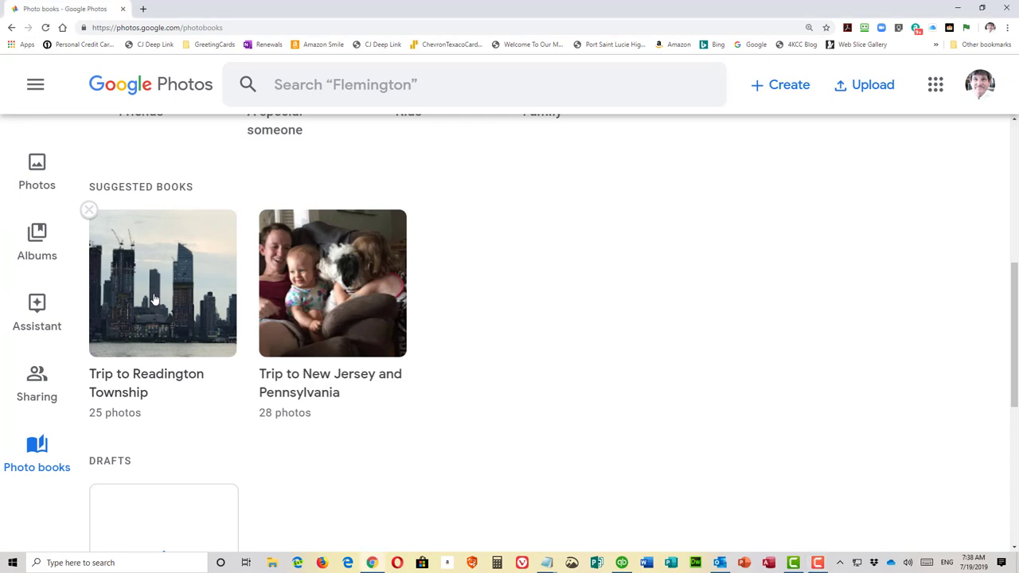
click(156, 299)
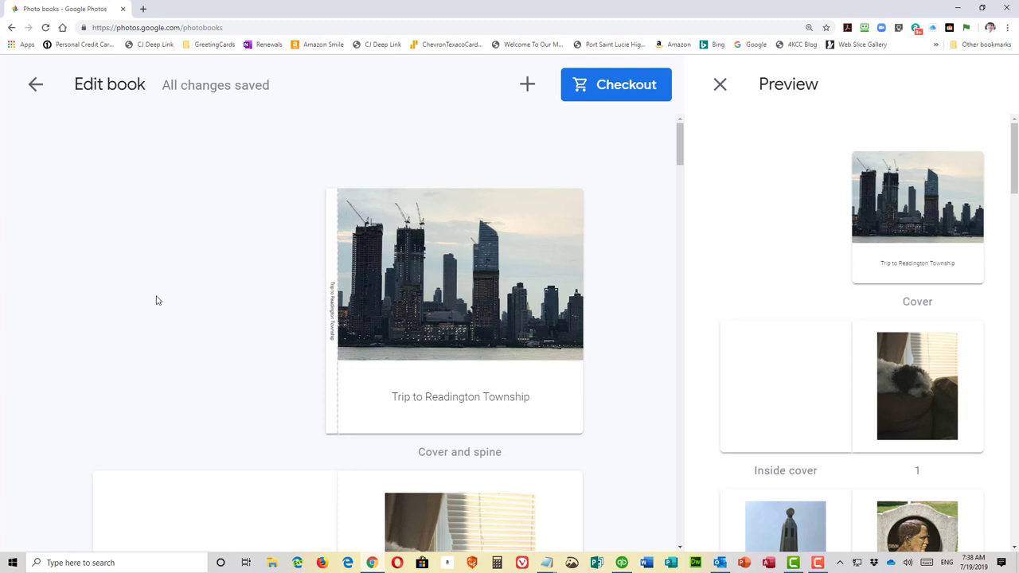
- Replace the photo book's cover title with "New York Trip 2018"
mouse_move(463, 241)
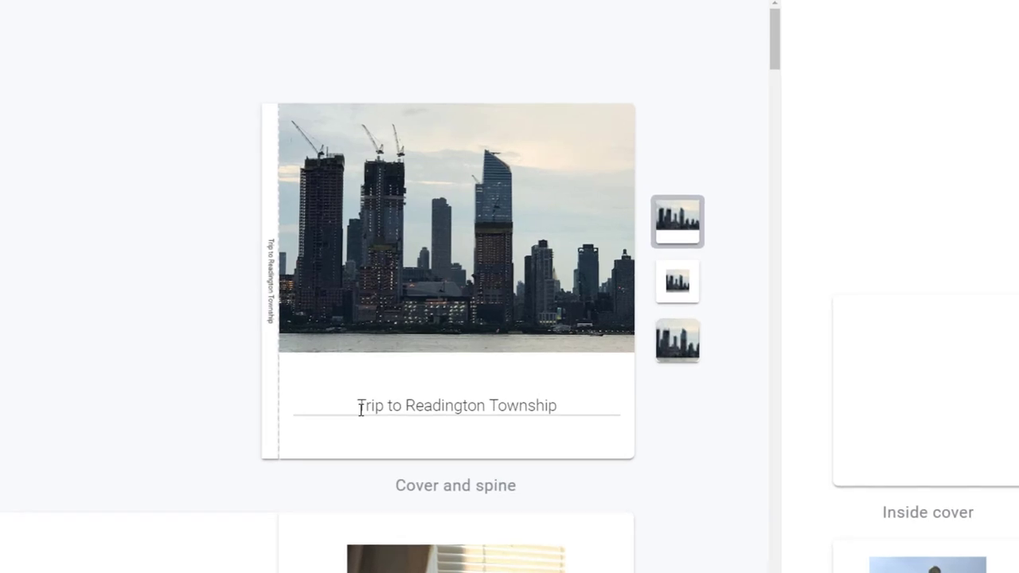
click(430, 409)
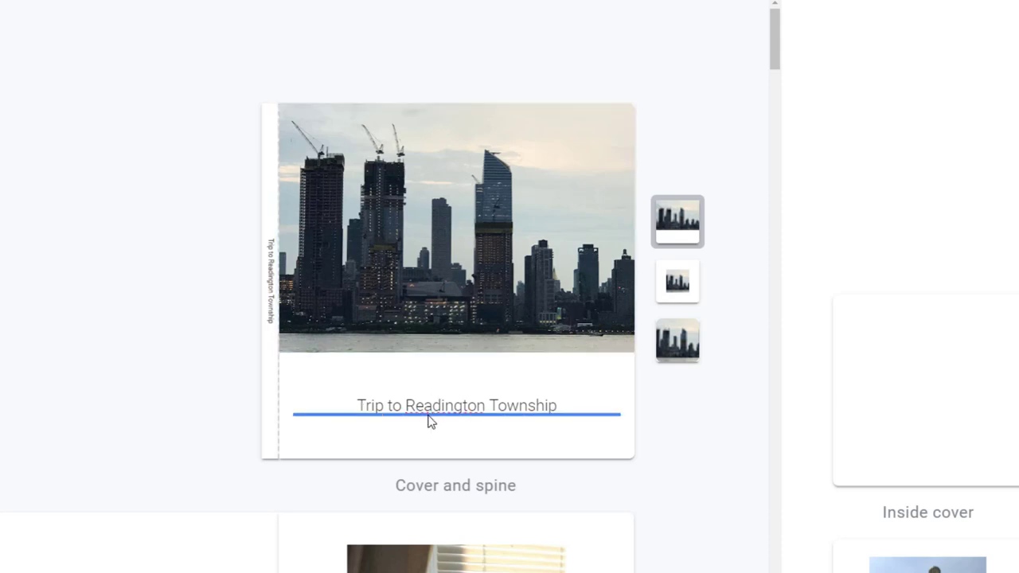
key(BackSpace)
key(Delete)
key(Delete)
key(Delete)
key(Delete)
key(Delete)
key(Delete)
key(Delete)
key(Delete)
key(Delete)
key(Delete)
key(Delete)
key(Delete)
key(Delete)
key(Delete)
key(Delete)
key(BackSpace)
key(BackSpace)
key(BackSpace)
key(BackSpace)
key(BackSpace)
key(BackSpace)
key(BackSpace)
key(BackSpace)
key(BackSpace)
key(BackSpace)
key(BackSpace)
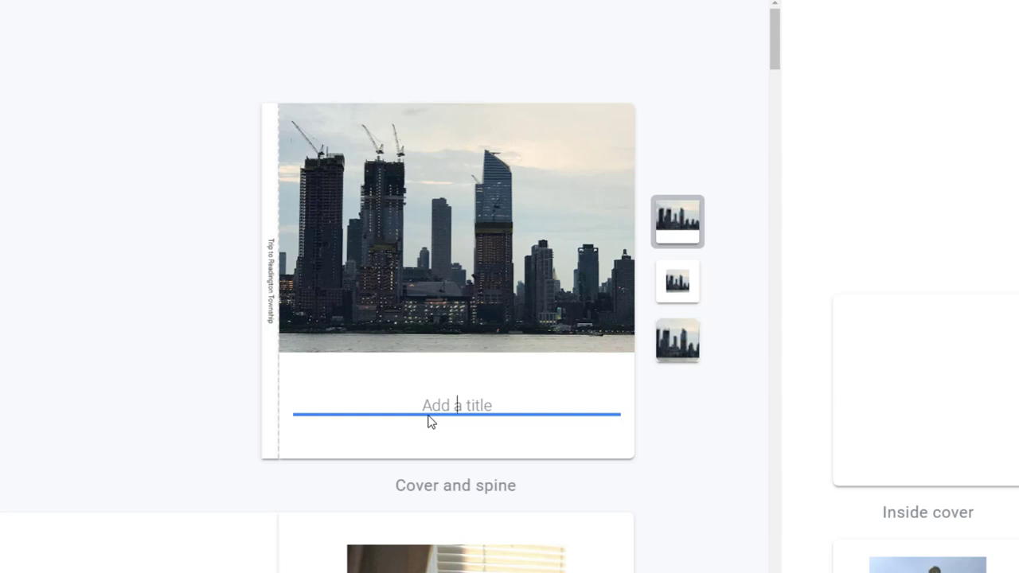
text(New York Tri)
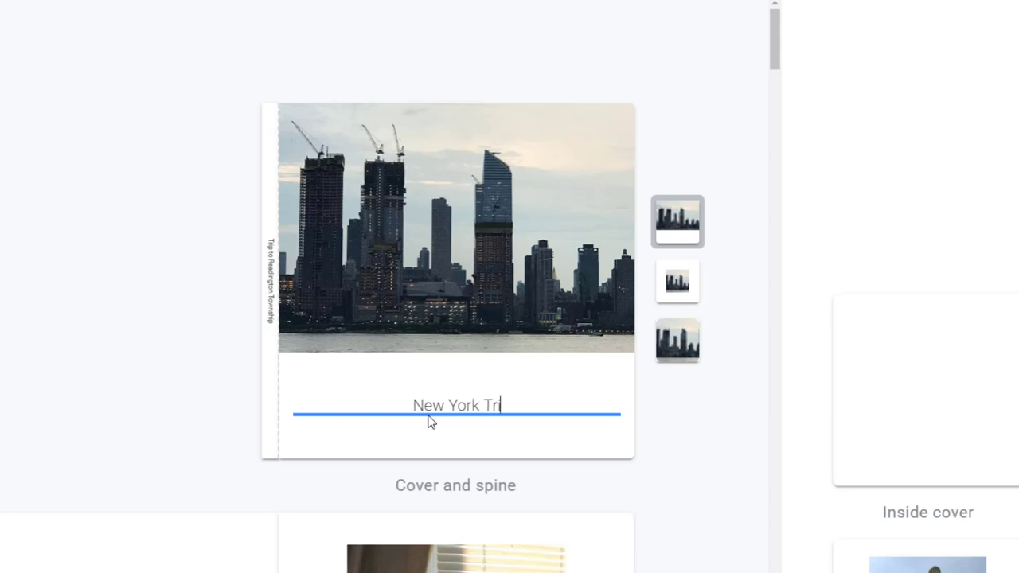
text(p 2018)
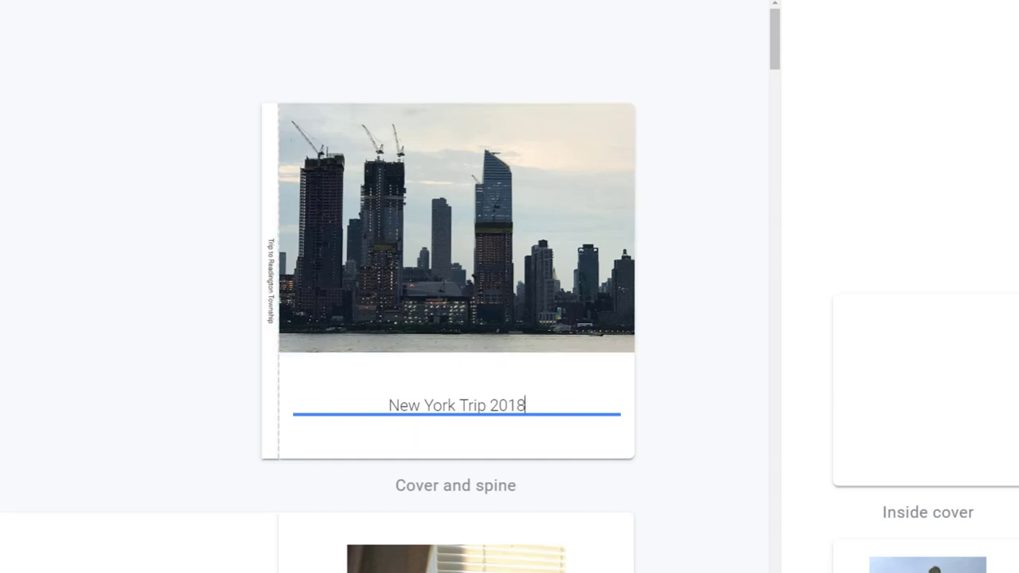
- Try the smaller framed and full-bleed cover layouts, and return to the layout with a large photo above the title
mouse_move(657, 238)
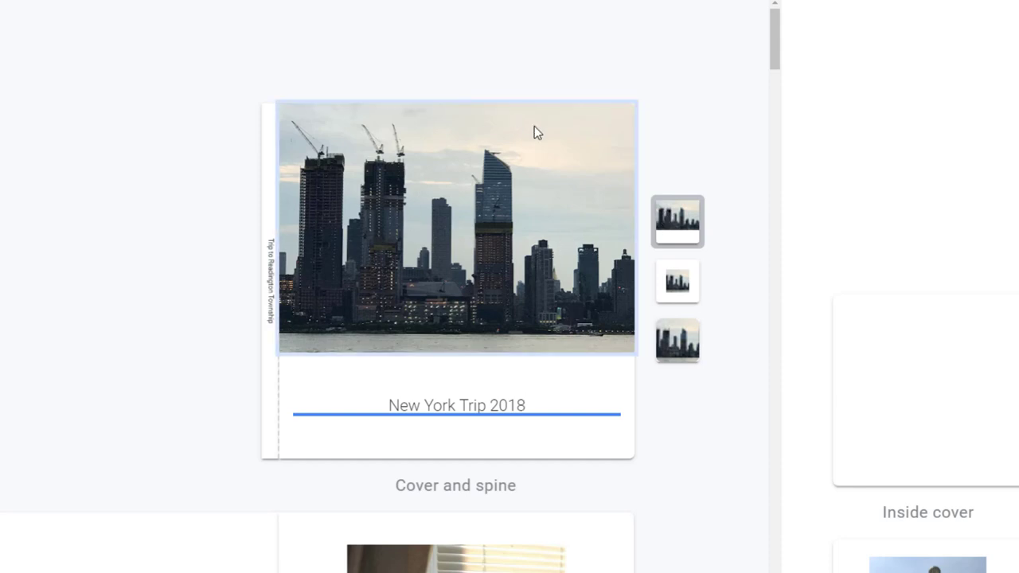
click(670, 293)
click(677, 341)
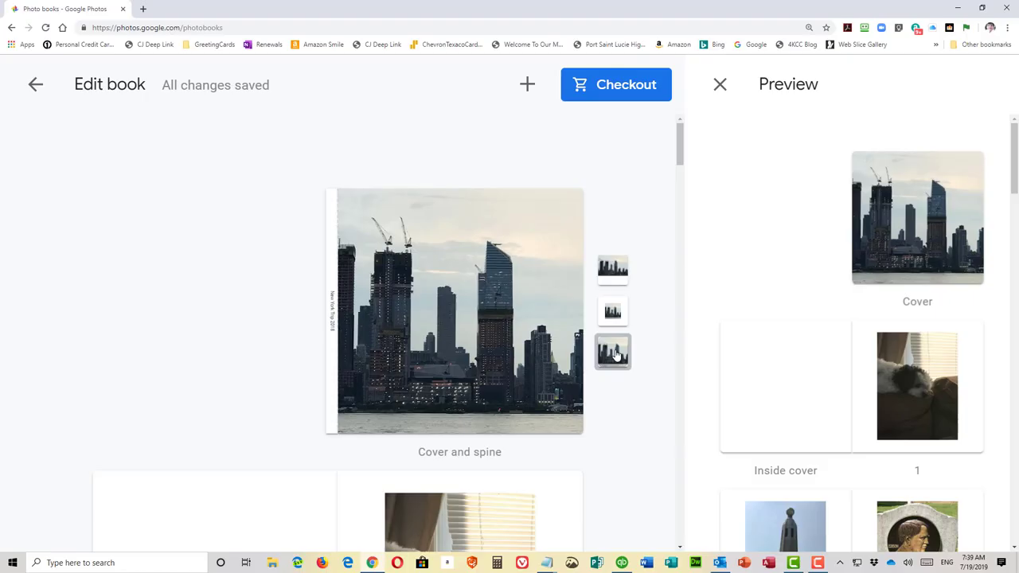
scroll(382, 383, down, 3)
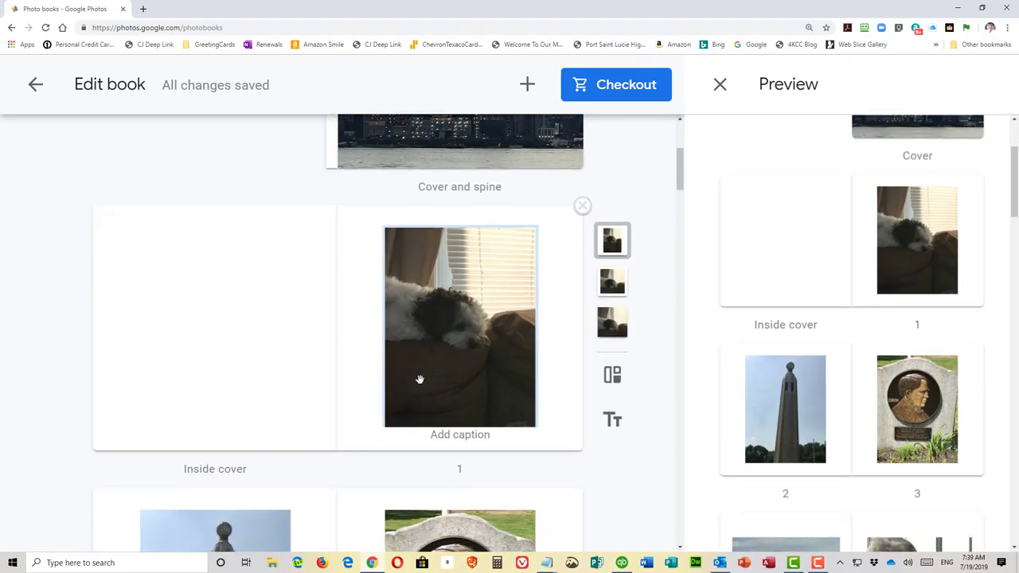
scroll(420, 380, up, 3)
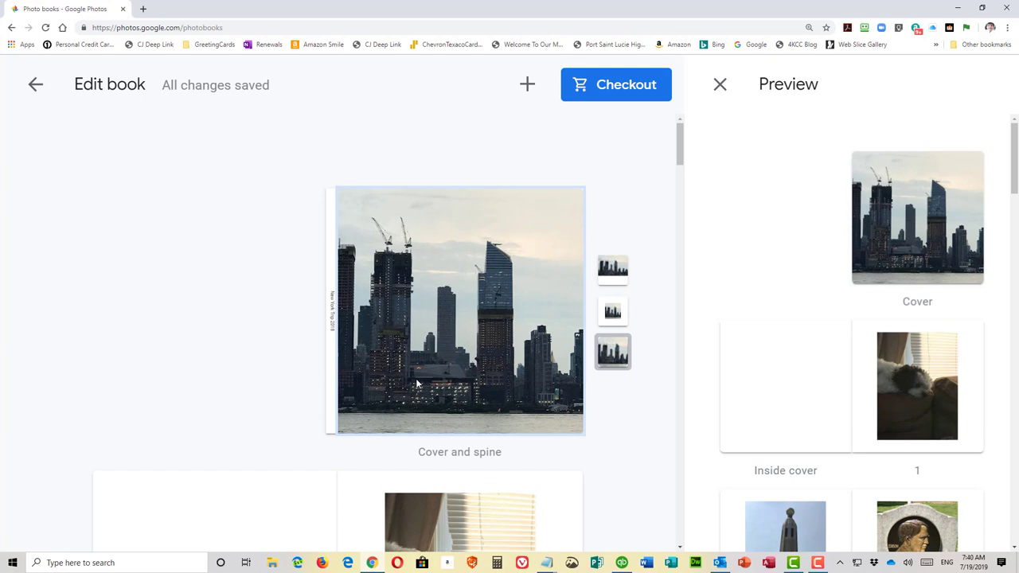
click(616, 269)
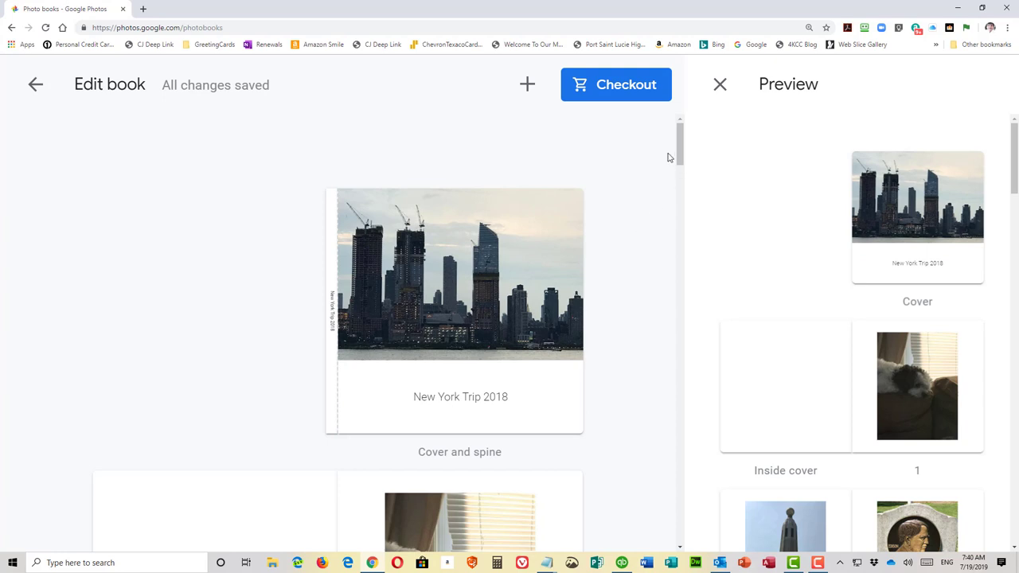
- Compare the layouts for the dog photo on page 1 and apply the square crop with a white border
drag(677, 145, 679, 169)
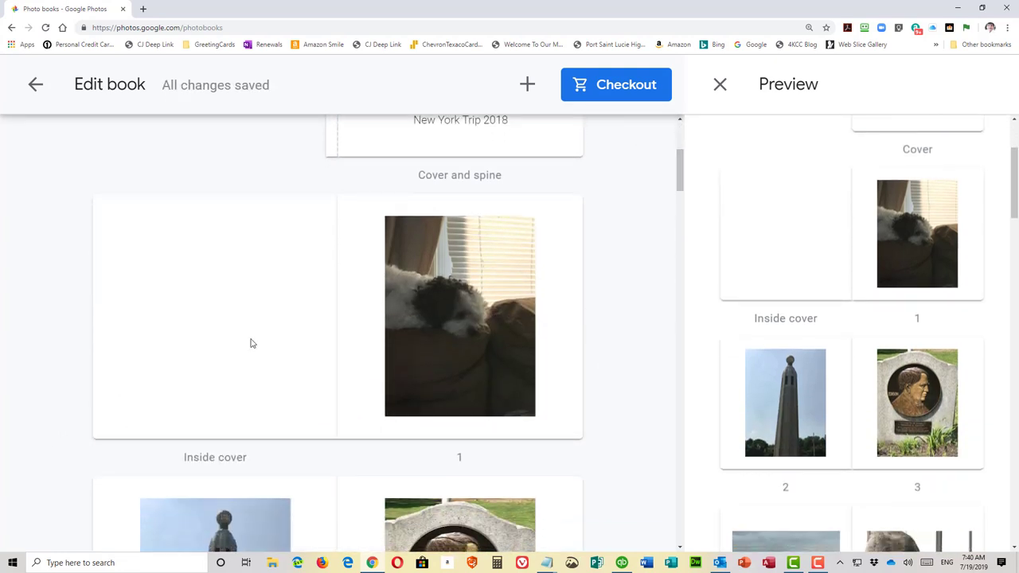
mouse_move(513, 296)
drag(679, 169, 680, 200)
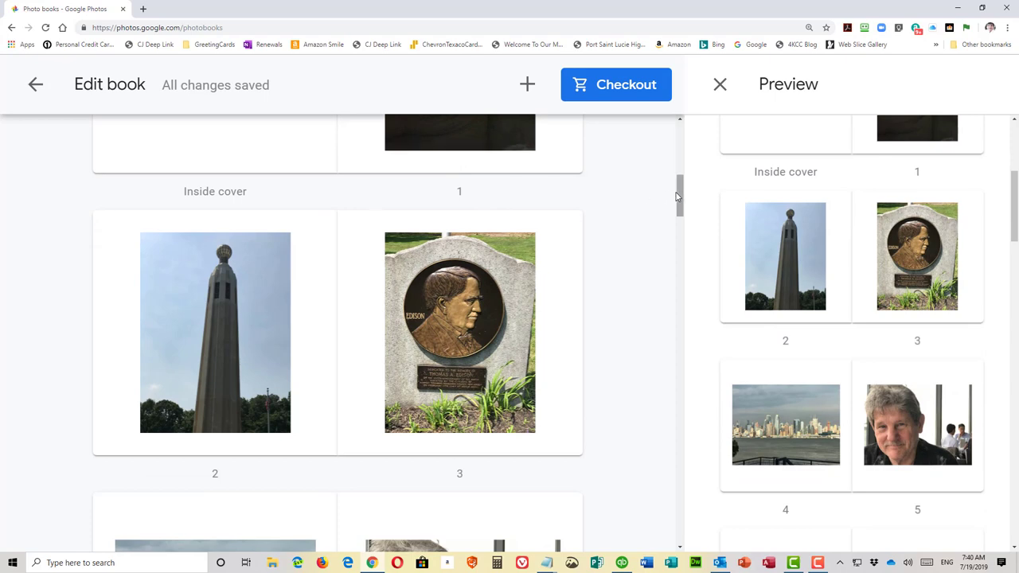
drag(676, 196, 679, 167)
click(447, 442)
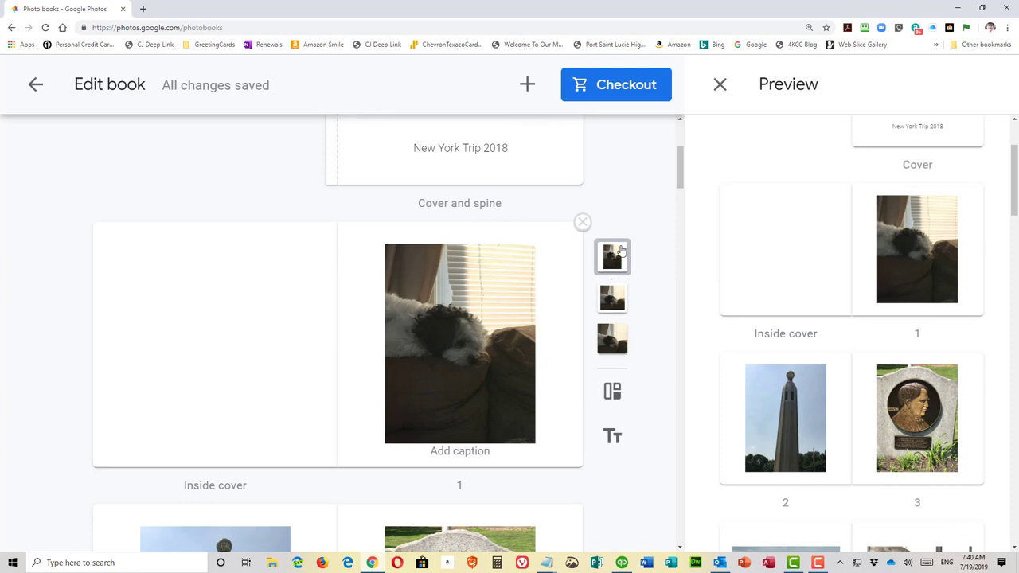
click(613, 302)
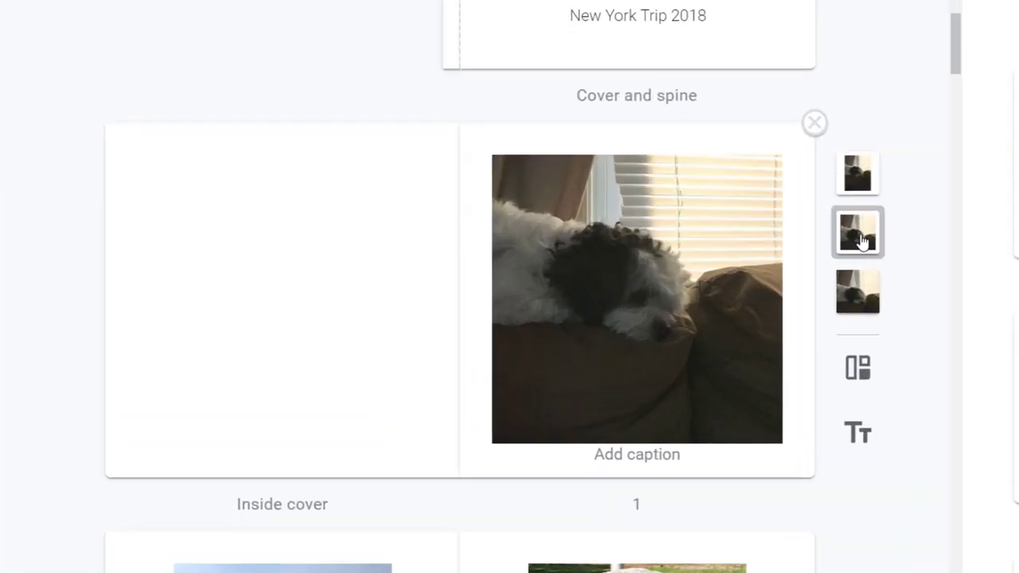
click(867, 292)
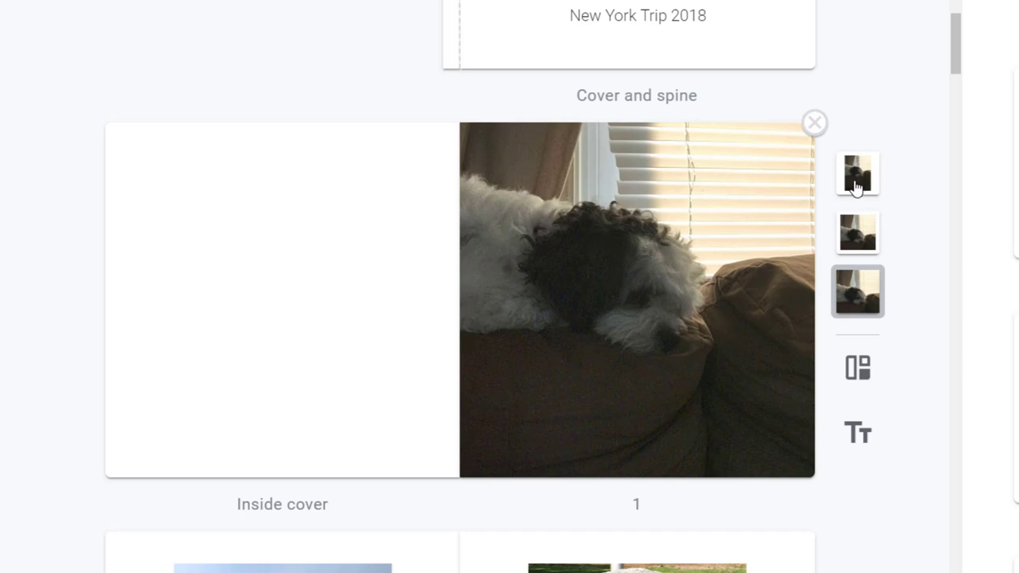
click(851, 242)
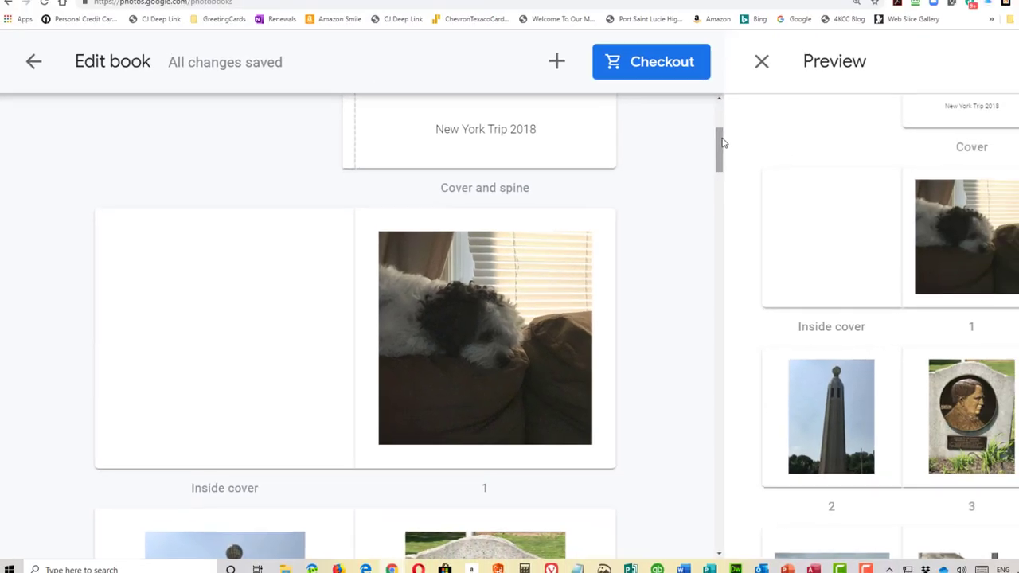
- Delete page 7 with the helicopter photo from the book
drag(723, 143, 689, 250)
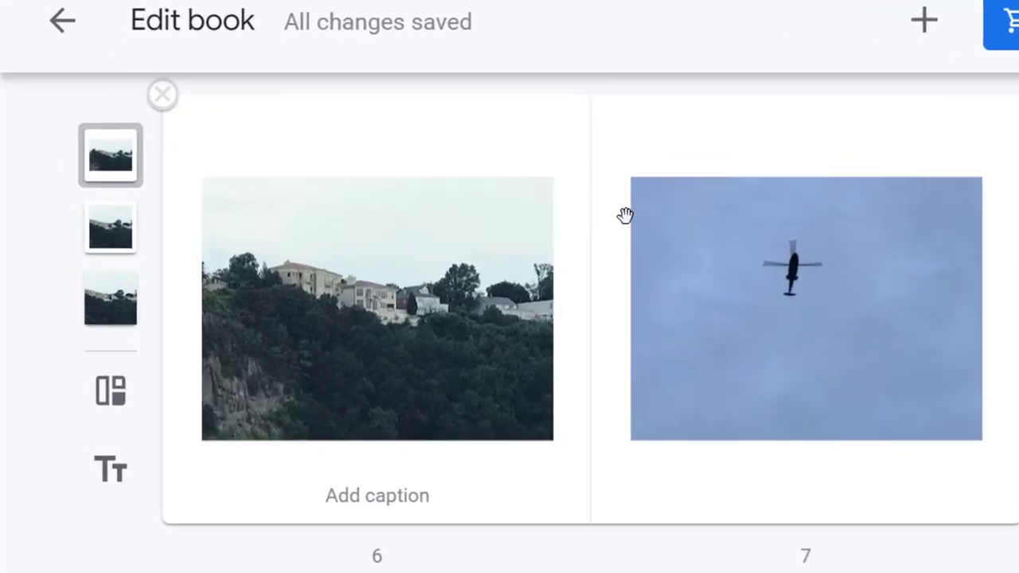
click(844, 227)
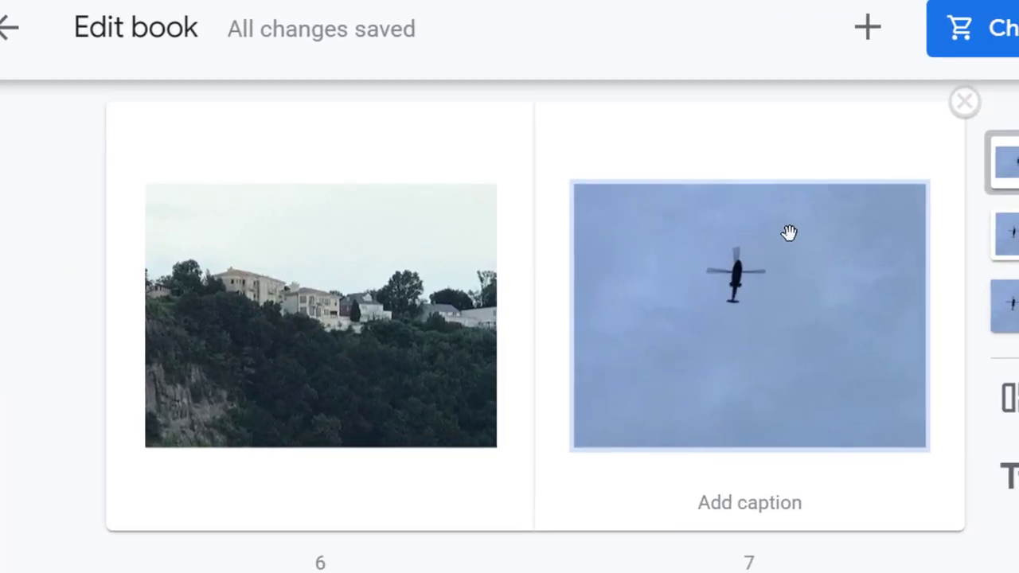
click(964, 105)
click(964, 104)
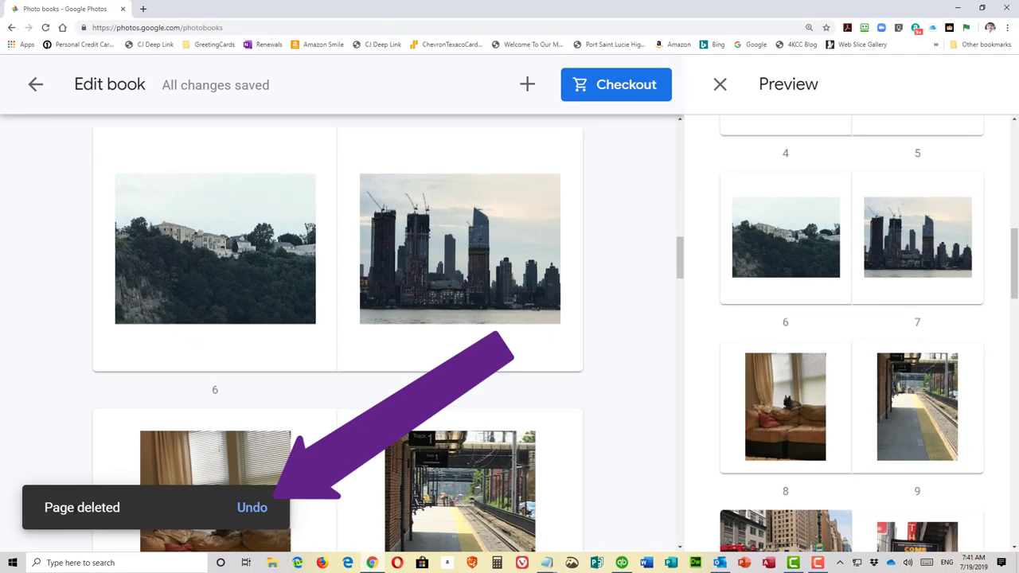
- Apply the square layout with a white border to the photo on page 19
scroll(517, 214, down, 4)
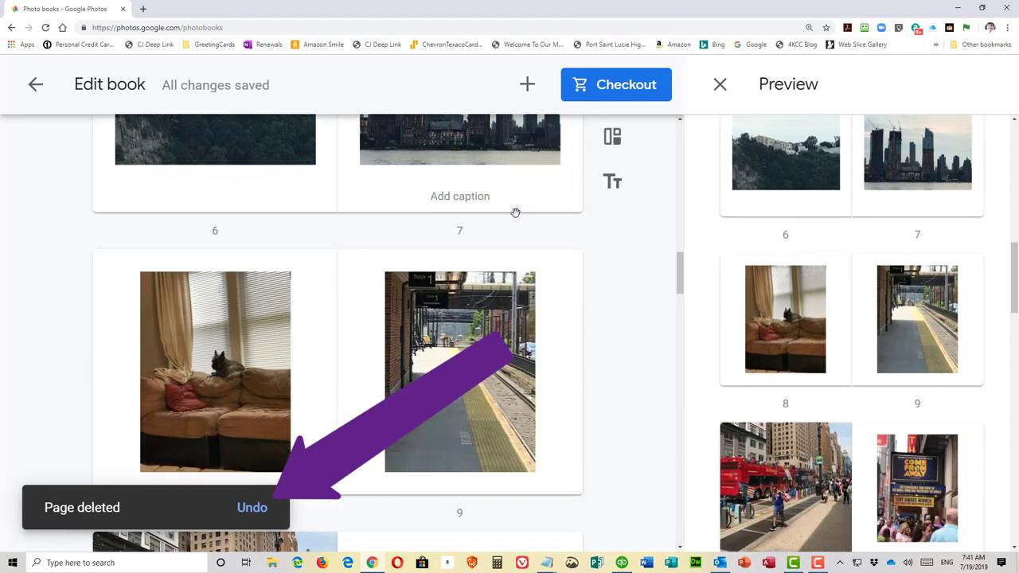
scroll(516, 214, down, 5)
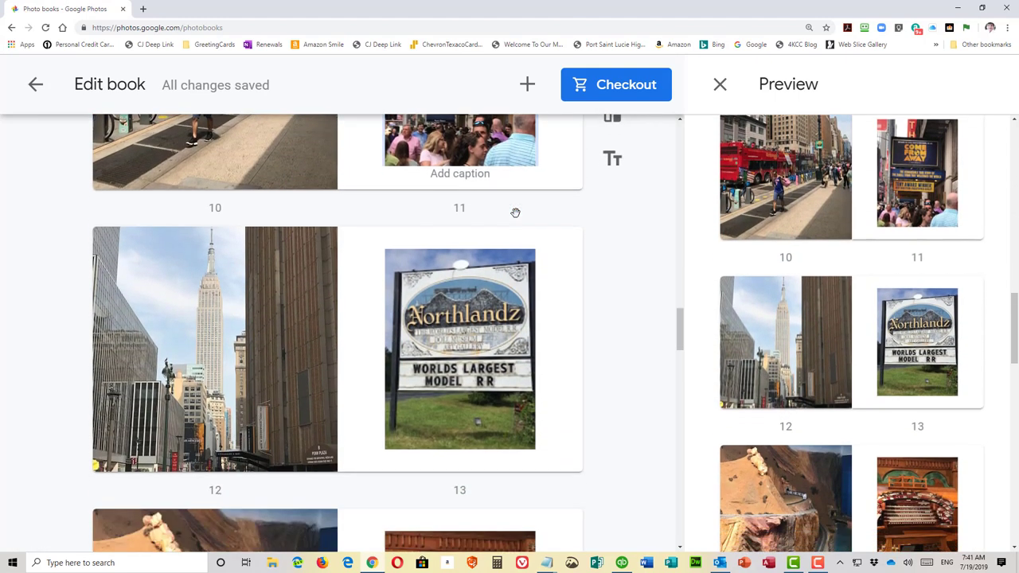
scroll(515, 213, down, 1)
scroll(516, 212, down, 7)
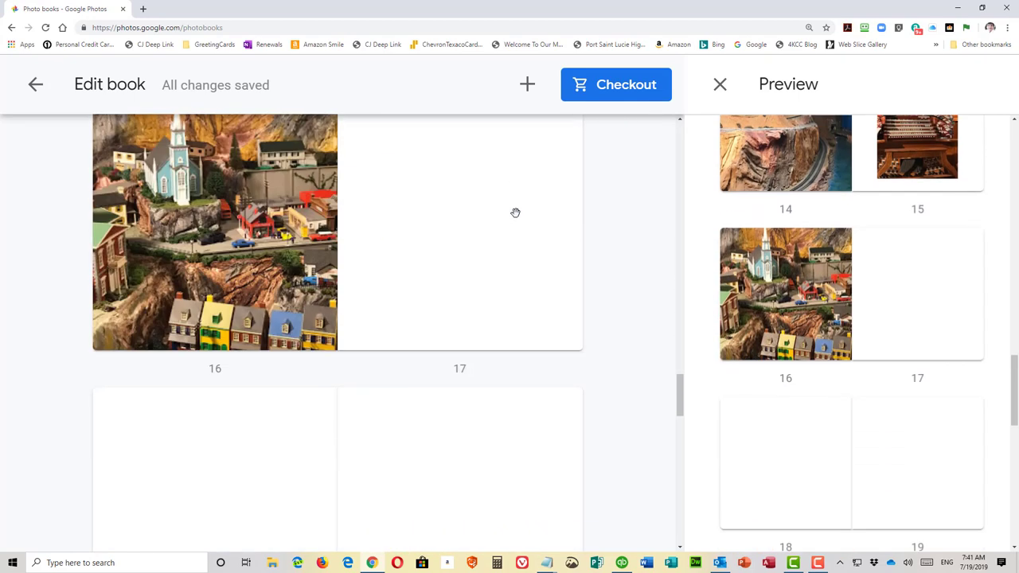
mouse_move(515, 212)
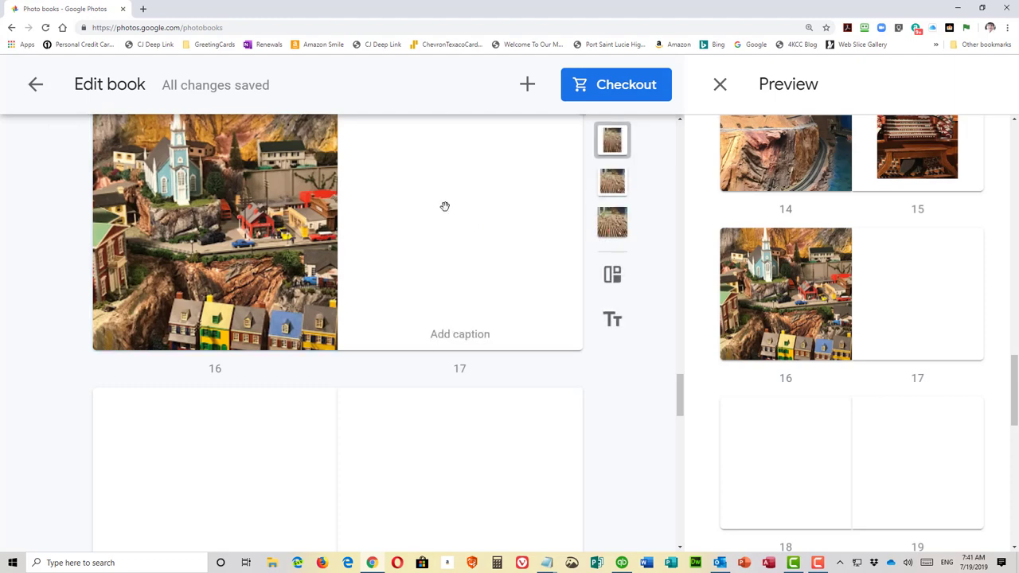
scroll(265, 269, up, 2)
scroll(265, 270, down, 5)
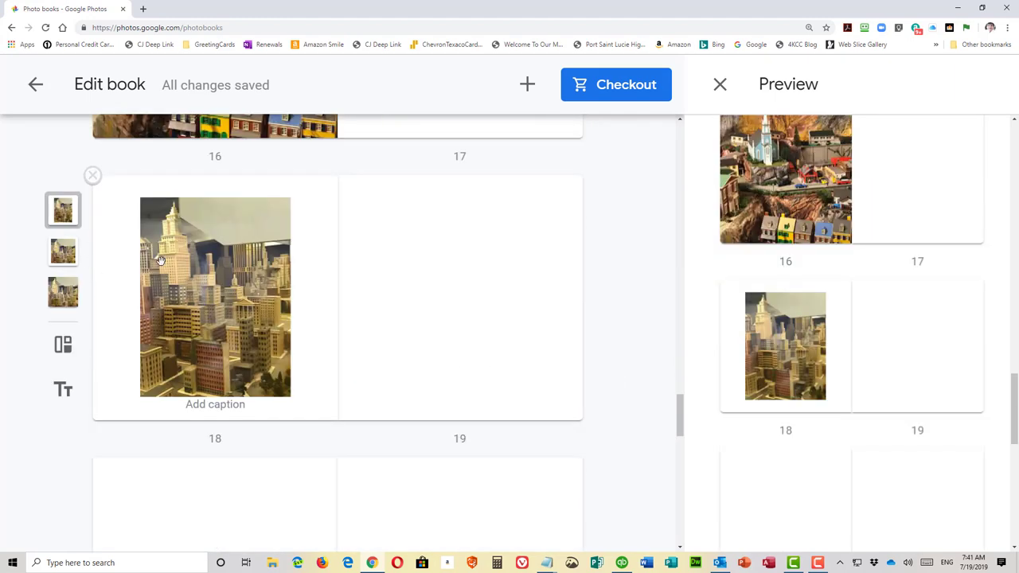
click(612, 252)
- Apply the square layout with a white border to the photos on pages 20 and 21
scroll(443, 264, down, 3)
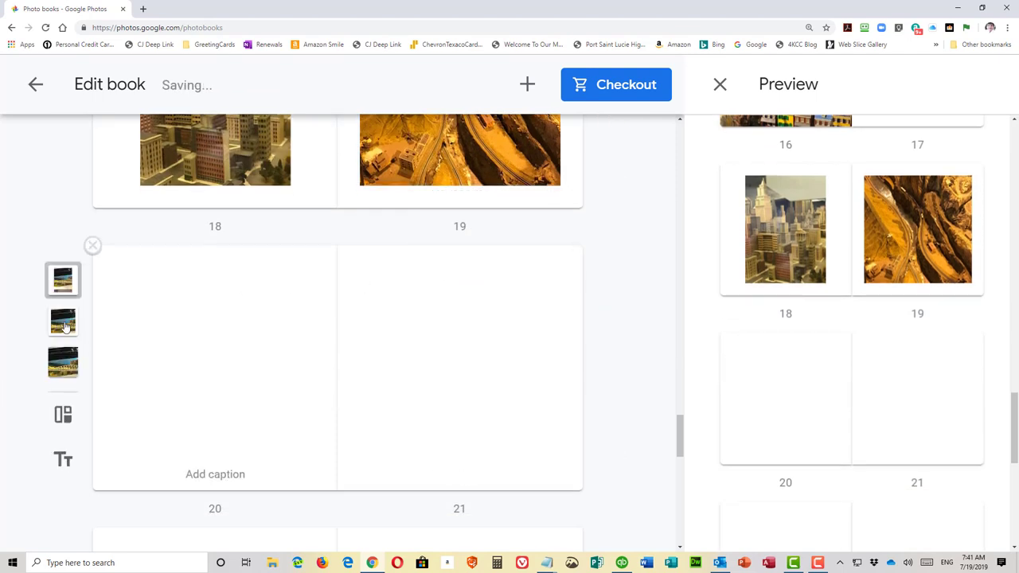
mouse_move(451, 261)
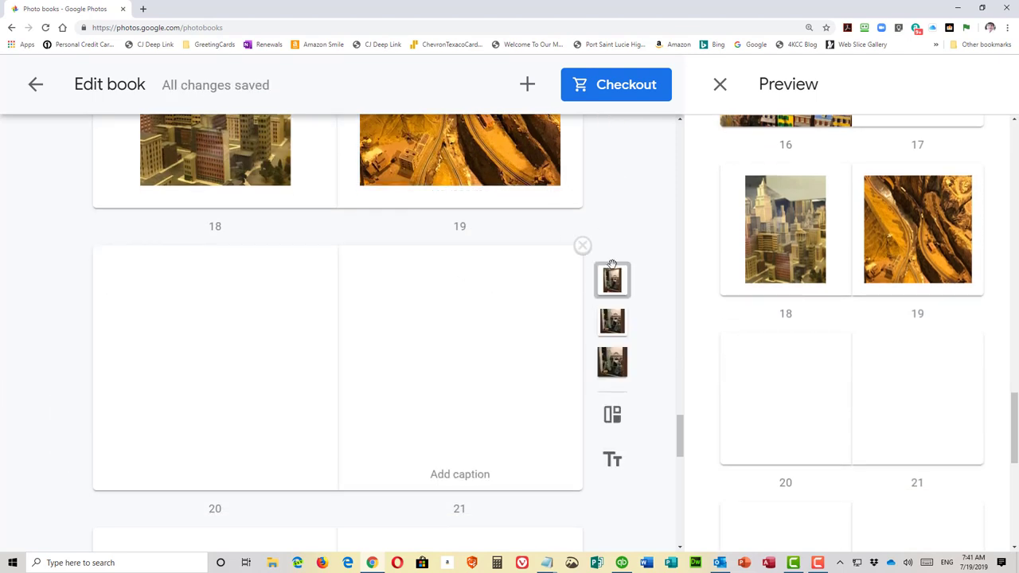
click(612, 321)
mouse_move(114, 475)
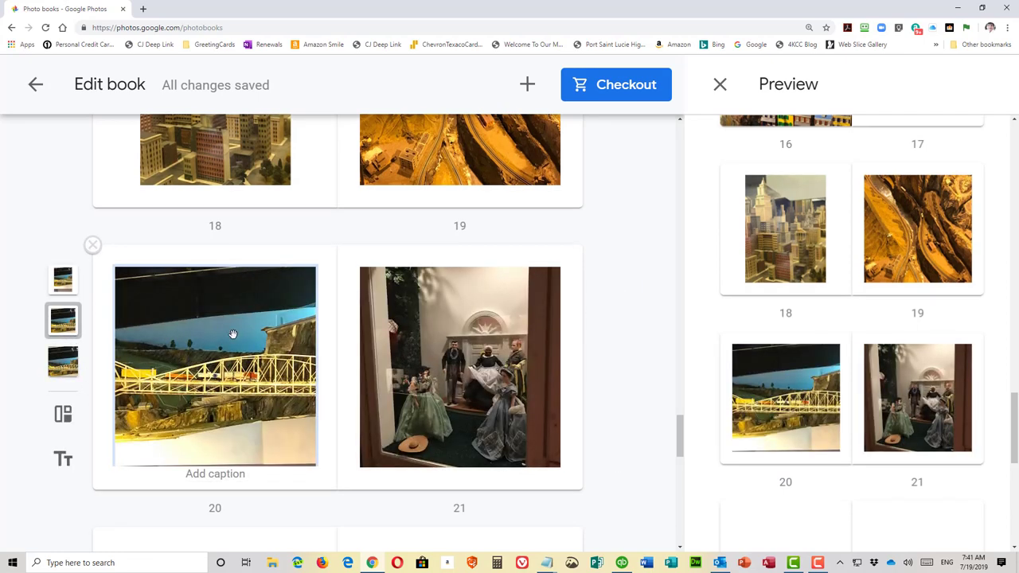
- Change the photos on pages 22 and 23 to the square layout with a white border
scroll(232, 334, down, 3)
click(73, 392)
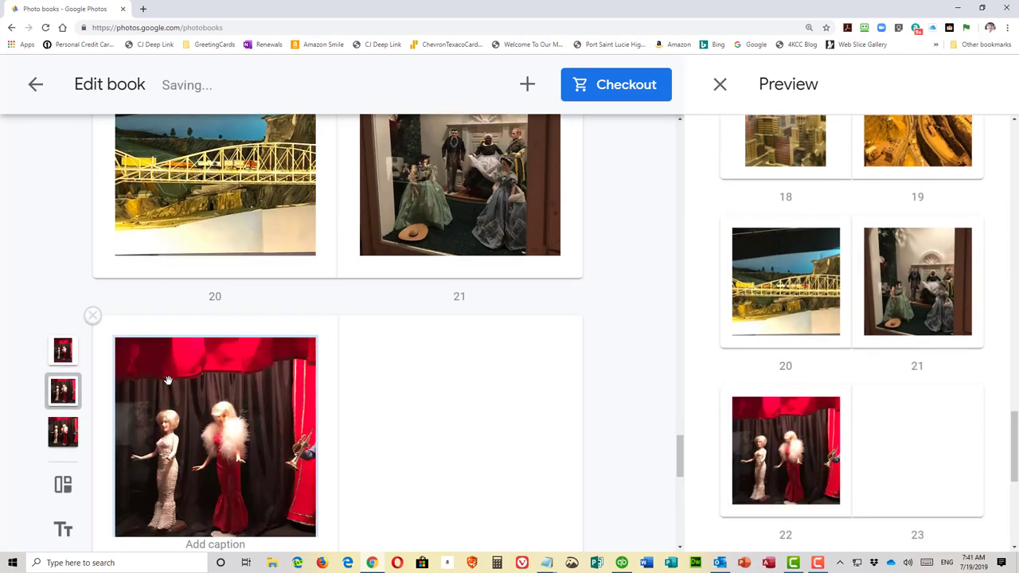
click(621, 391)
- Review the end of the book through the back cover and go back to page 24
scroll(504, 348, down, 8)
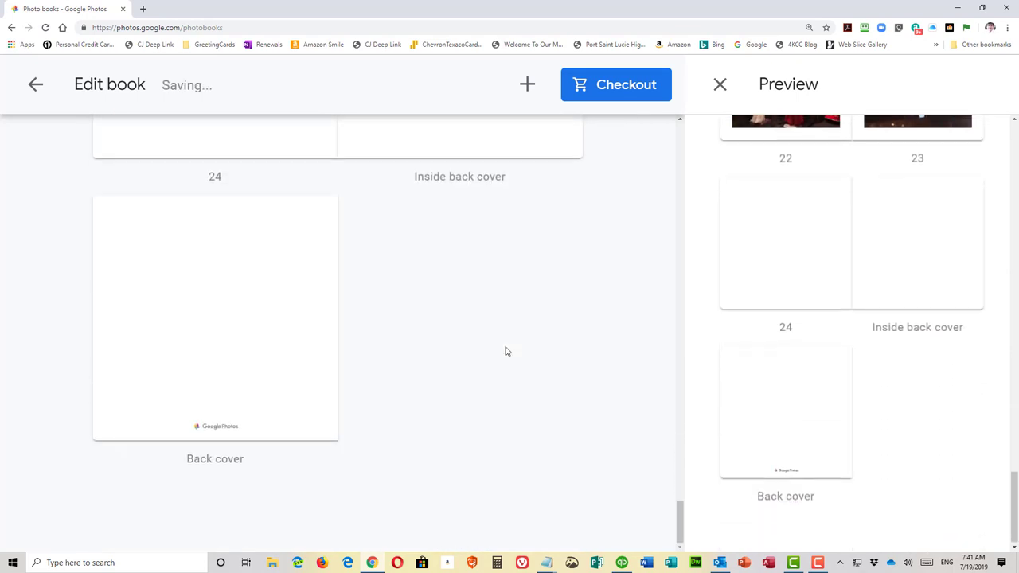
scroll(506, 318, up, 1)
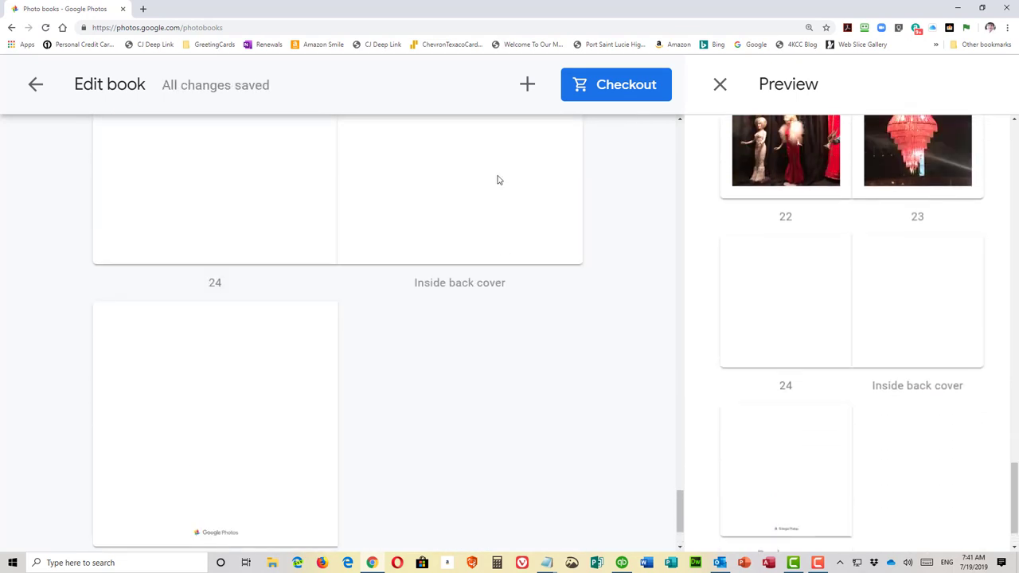
scroll(495, 183, up, 2)
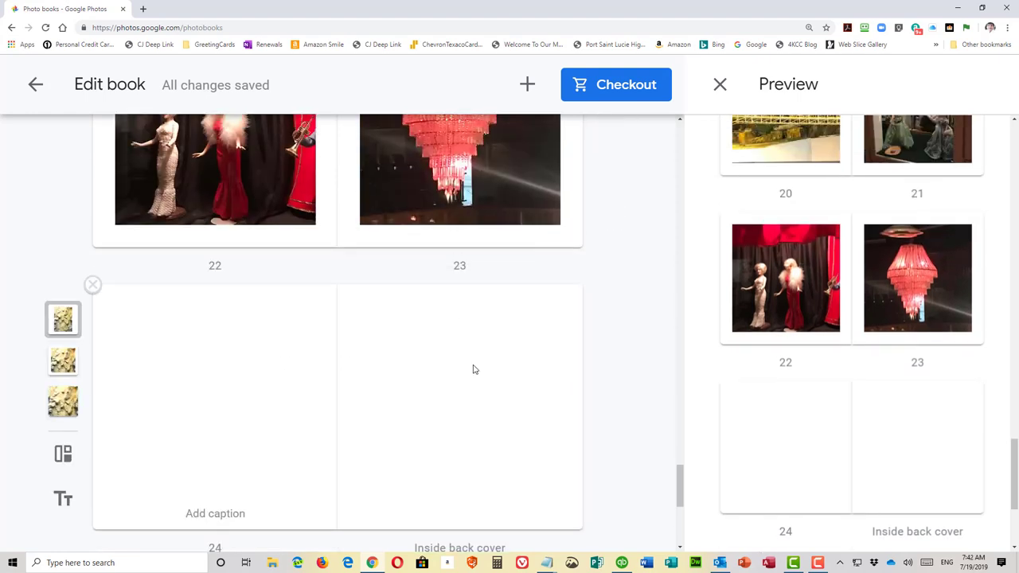
- Try the square layout with a white border on page 24's photo and switch back to the portrait layout
mouse_move(96, 360)
click(63, 362)
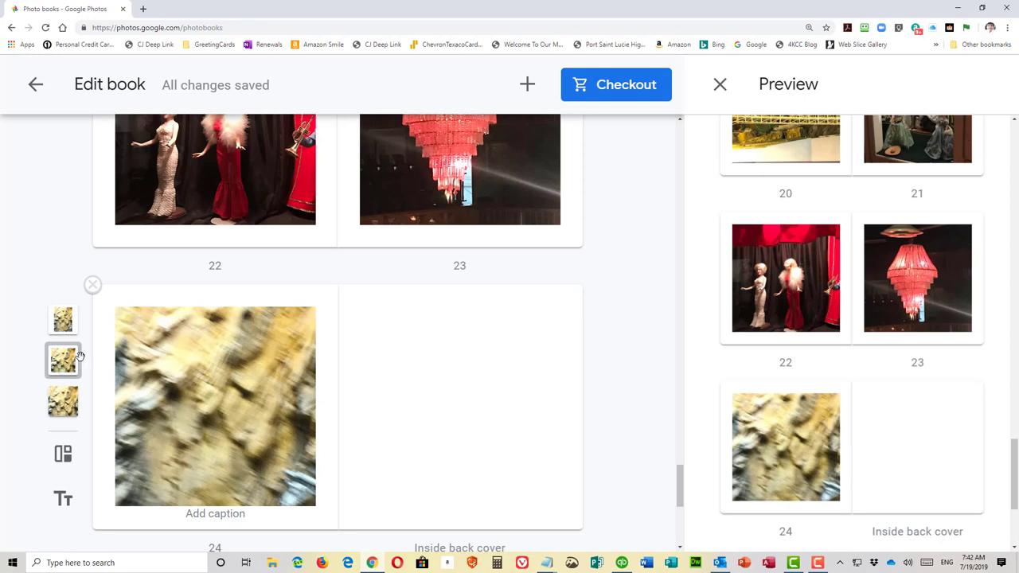
click(63, 319)
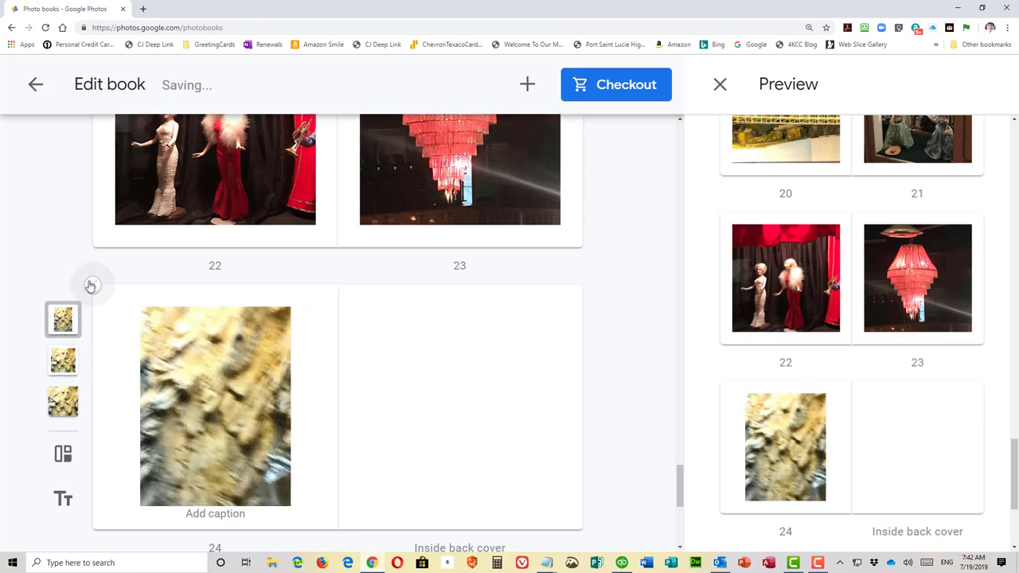
- Review the book's page preview back to the cover and through the opening pages
scroll(93, 284, up, 7)
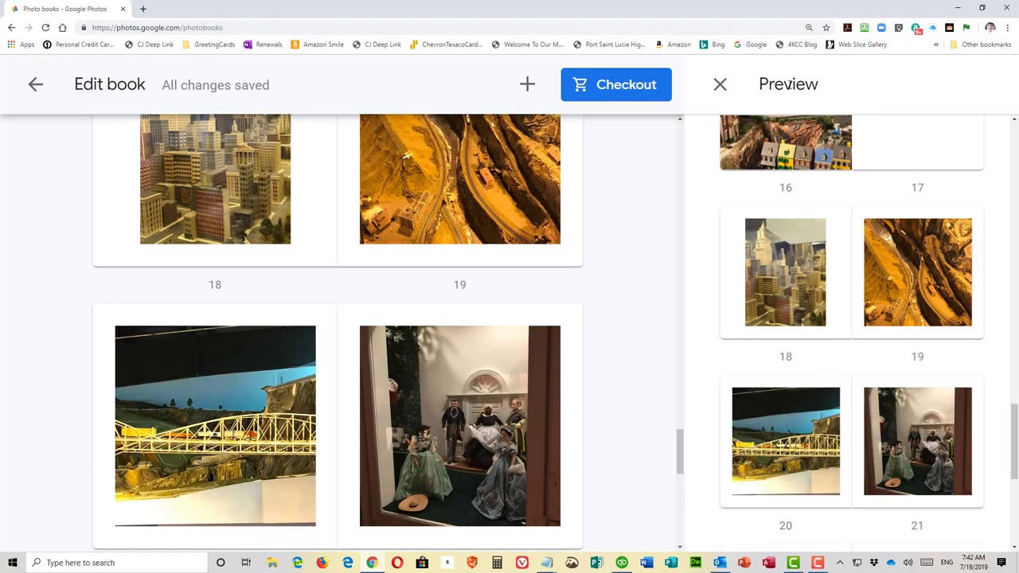
scroll(775, 115, up, 15)
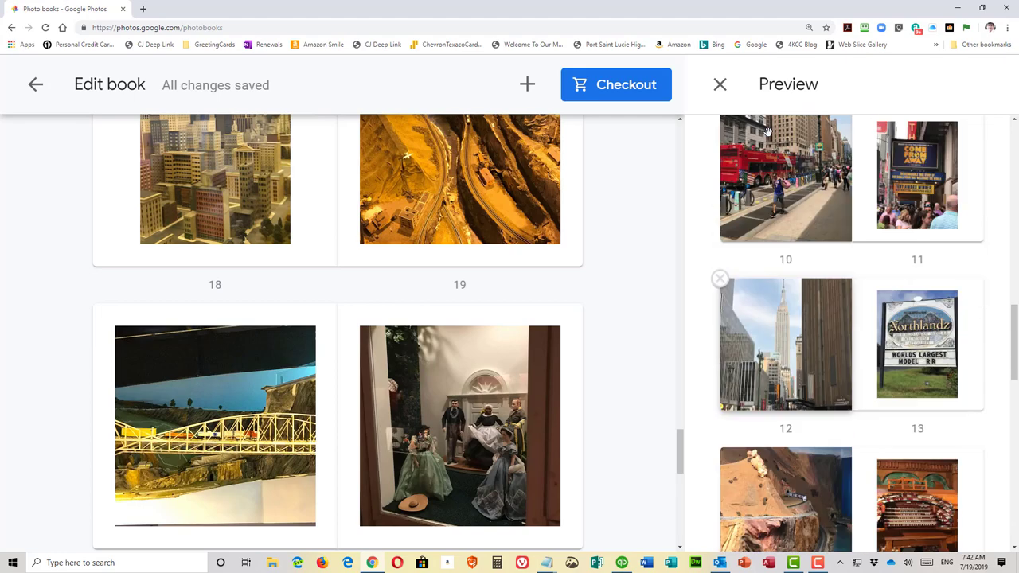
scroll(768, 133, up, 5)
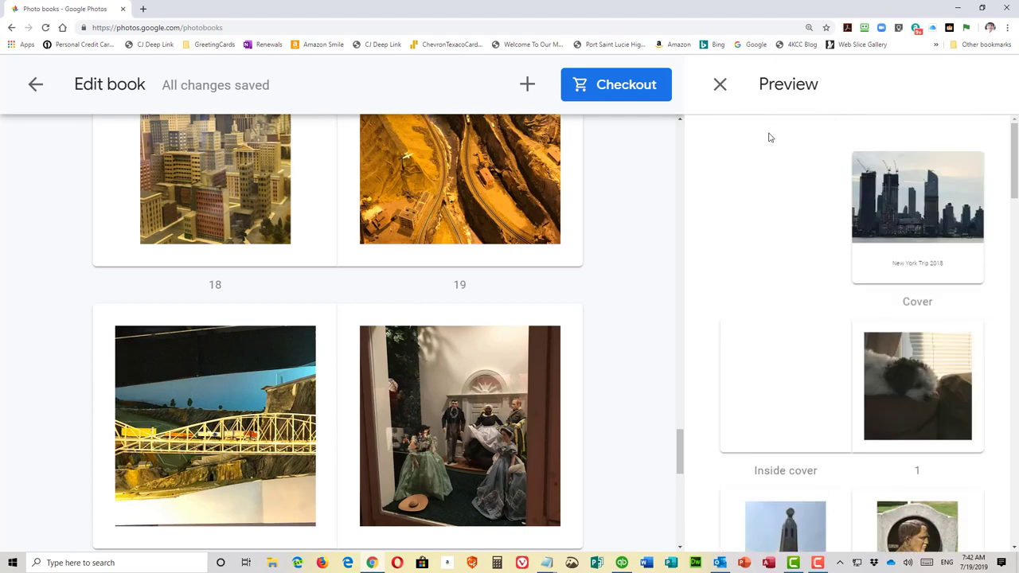
scroll(767, 136, down, 6)
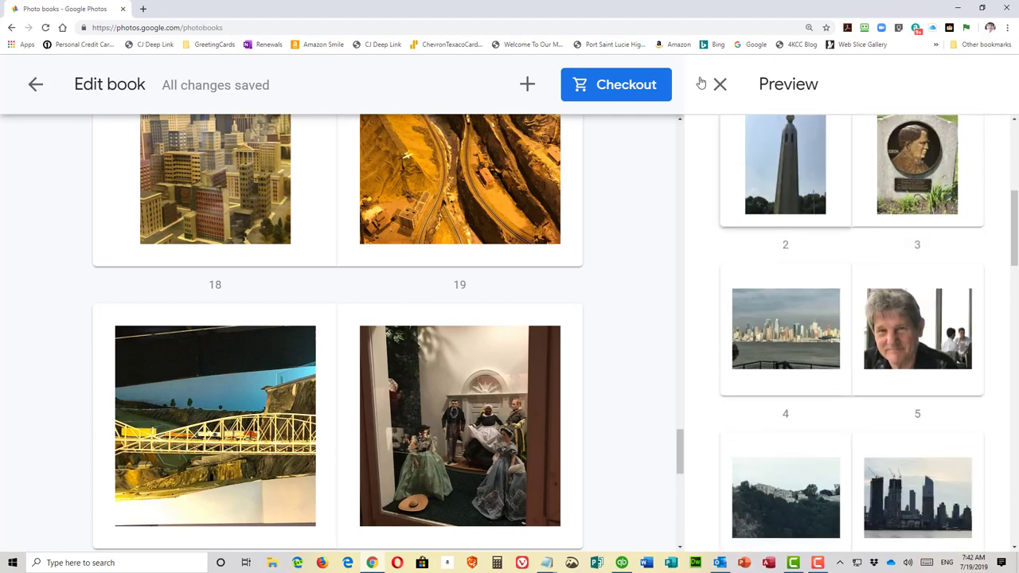
- Start checkout and choose the 9-inch square Hardcover Book as the book type for the cart
click(616, 88)
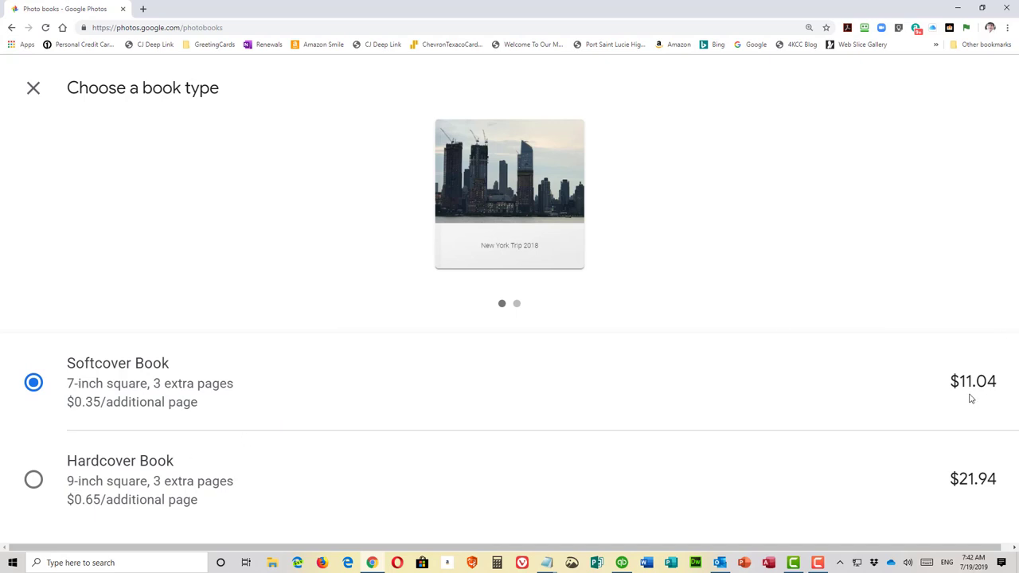
scroll(489, 462, down, 1)
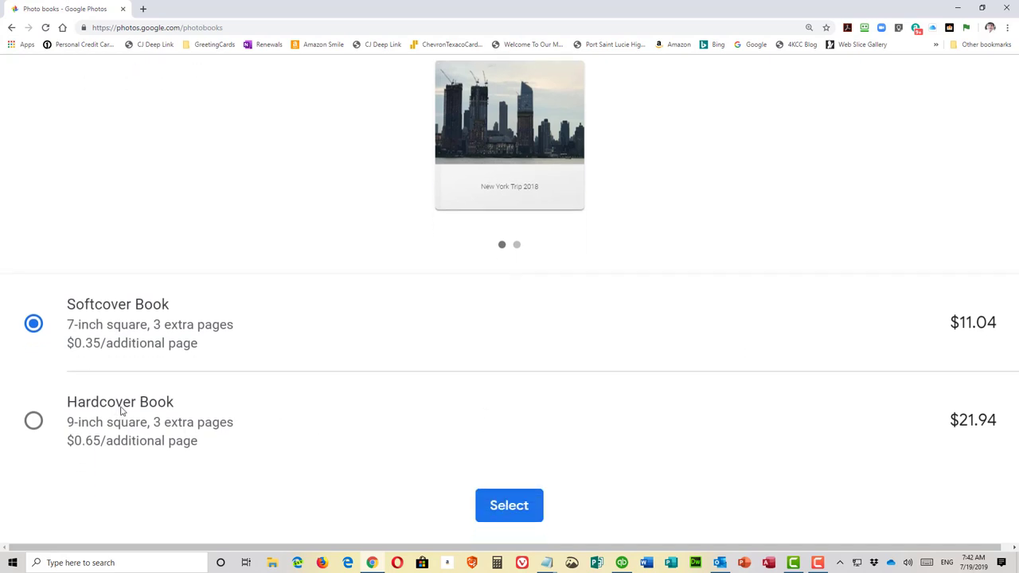
click(30, 424)
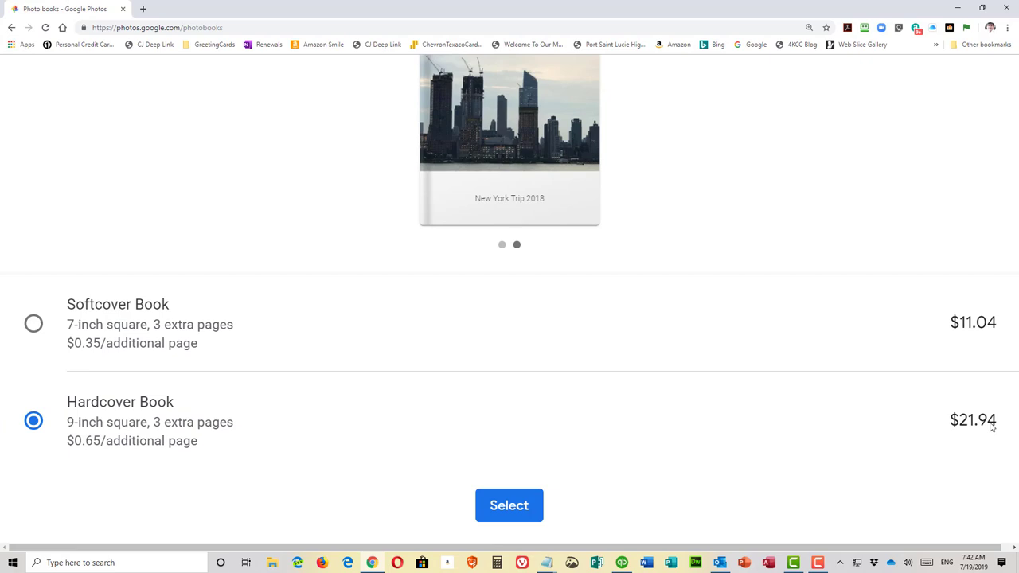
click(511, 511)
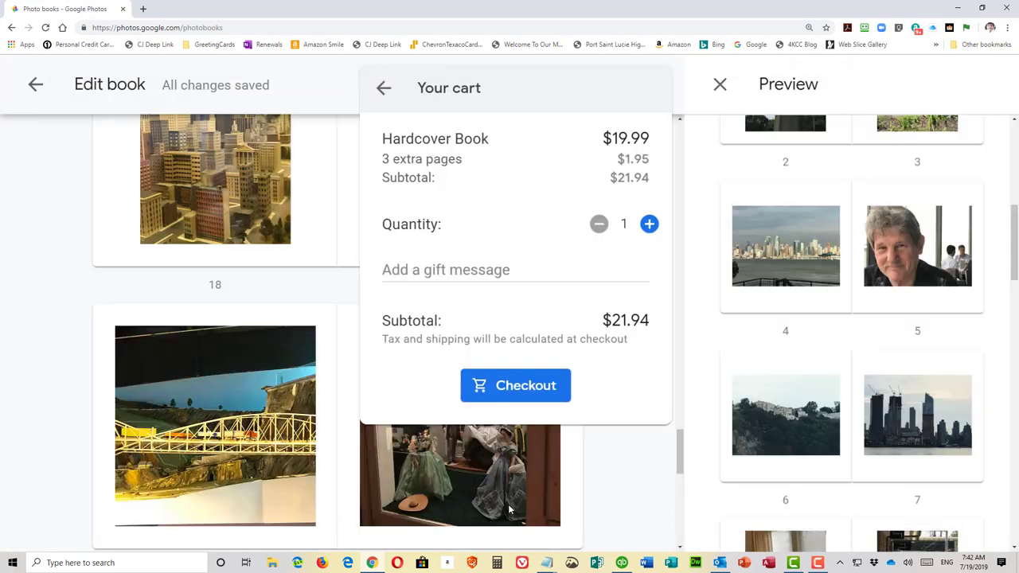